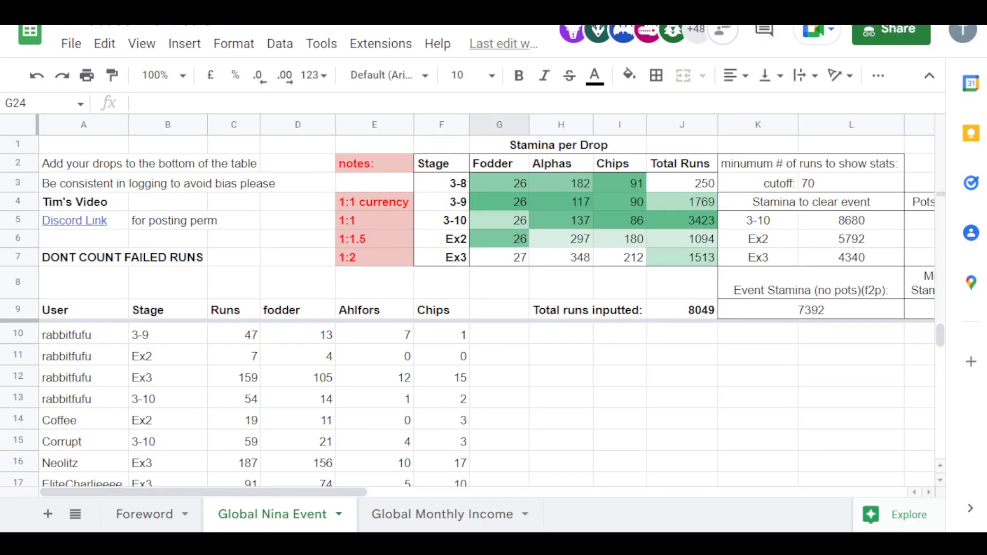
Step: Bring focus to the Global Nina Event drop-rate spreadsheet
left_click(297, 257)
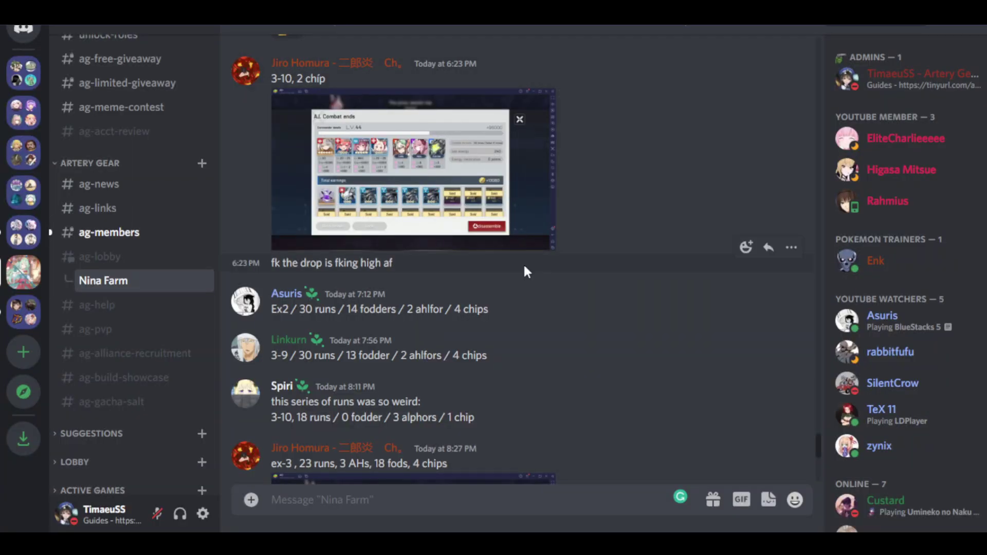
Step: Scroll back through earlier stage drop reports in the Discord Nina Farm channel
scroll(529, 279, "up", 5)
scroll(529, 287, "up", 15)
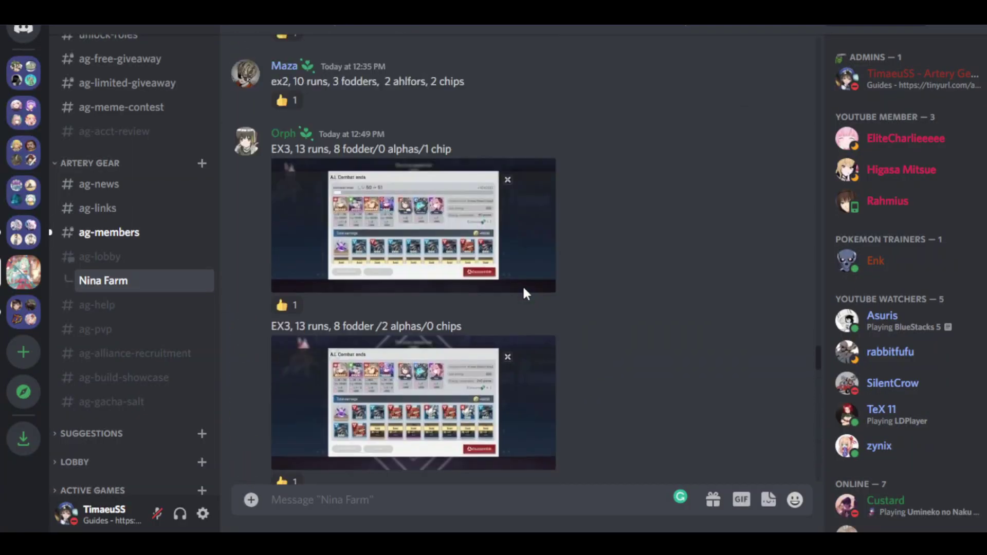
scroll(467, 281, "up", 10)
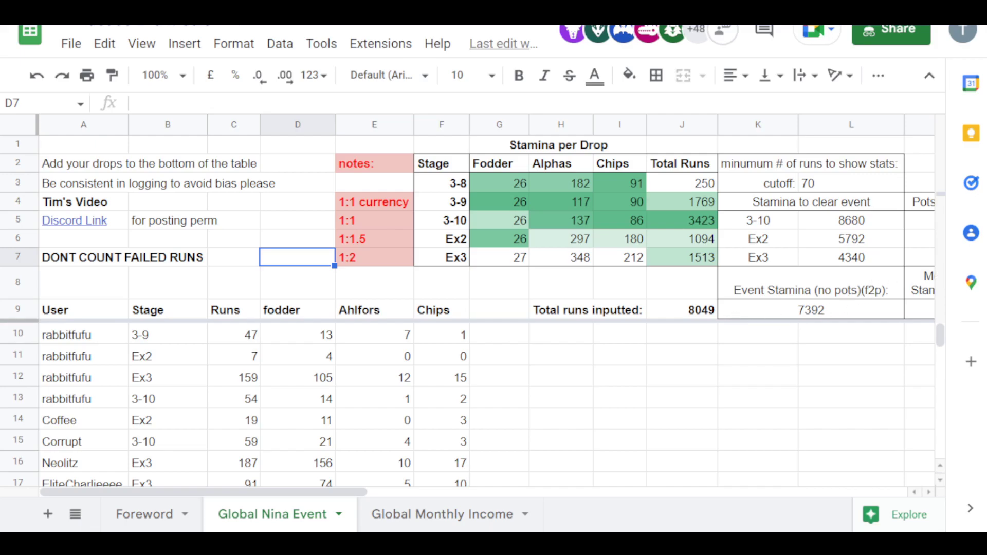
left_click(327, 427)
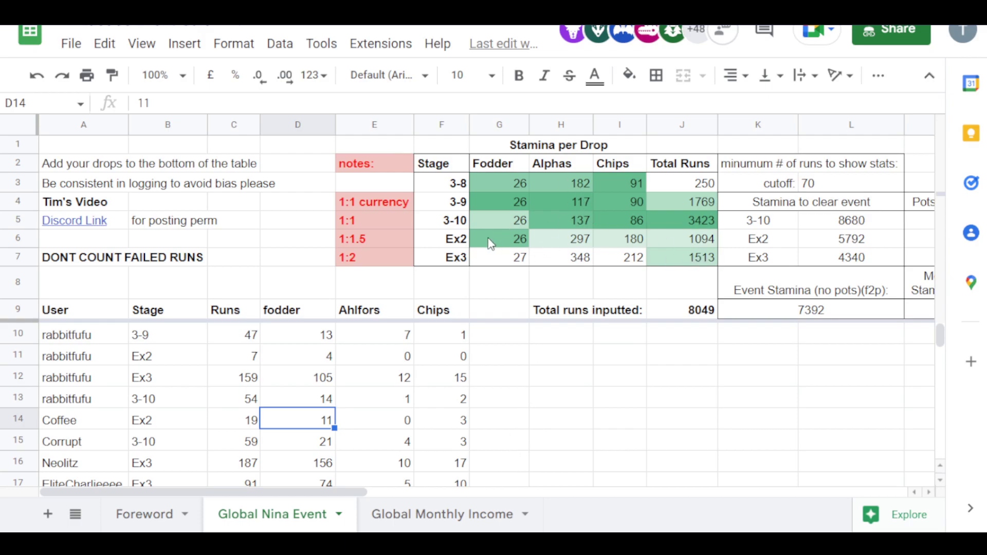
left_click_drag(452, 164, 684, 257)
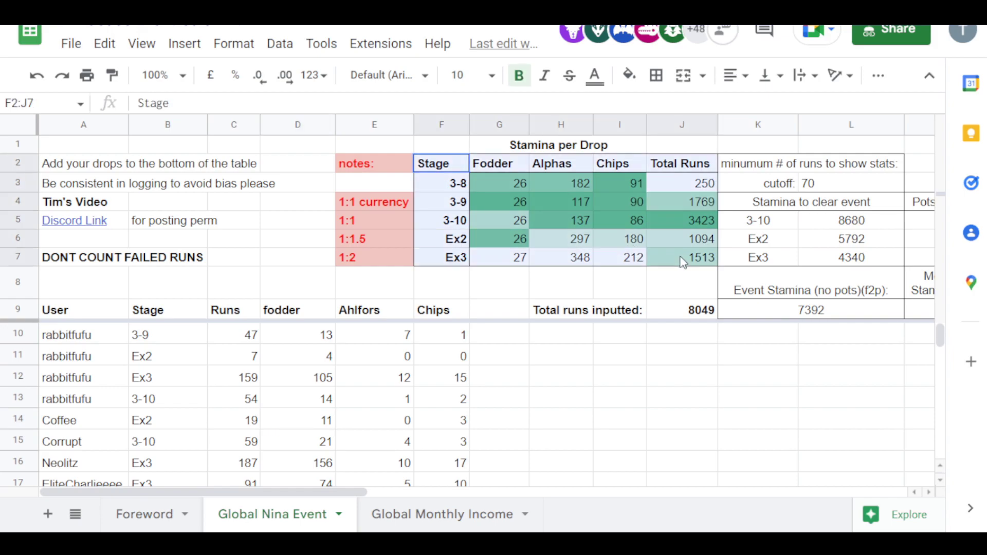
left_click(677, 280)
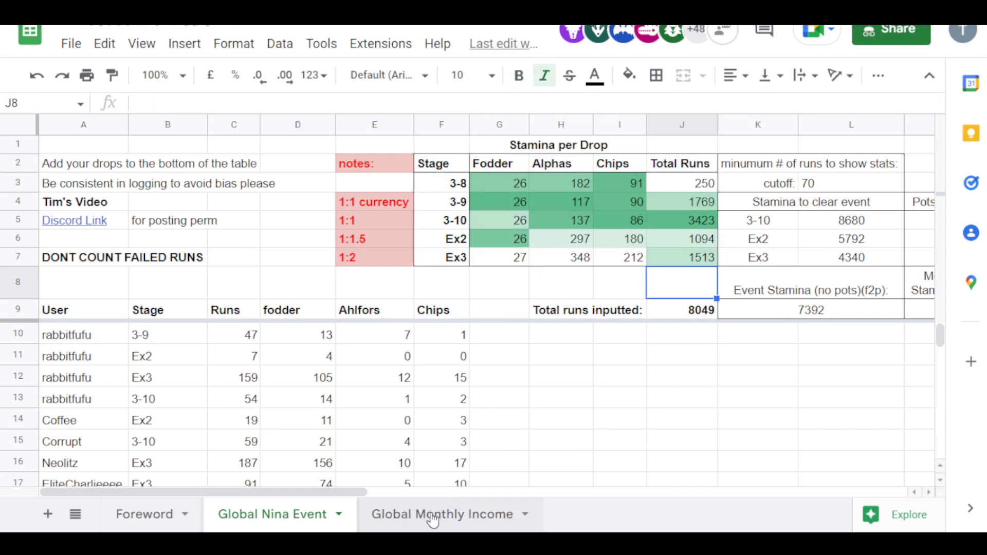
Step: Move the Global Asura Event tab to sit after Global Nina Event
left_click(74, 516)
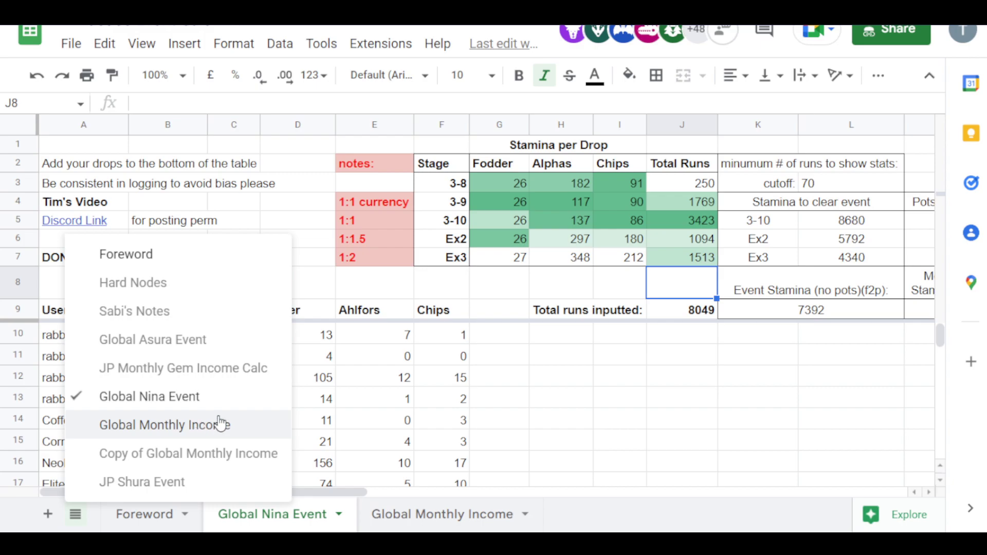
left_click(216, 340)
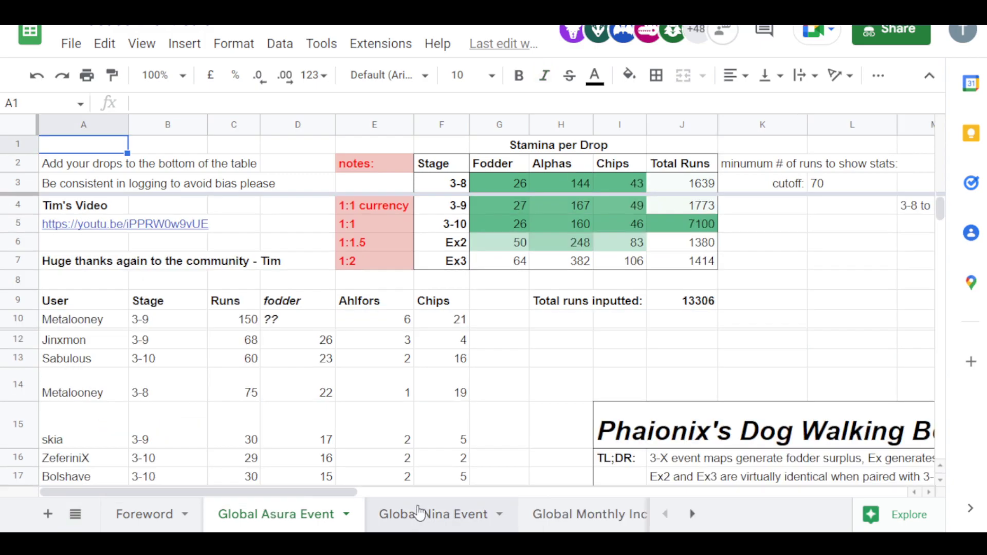
left_click(419, 513)
left_click_drag(304, 512, 468, 511)
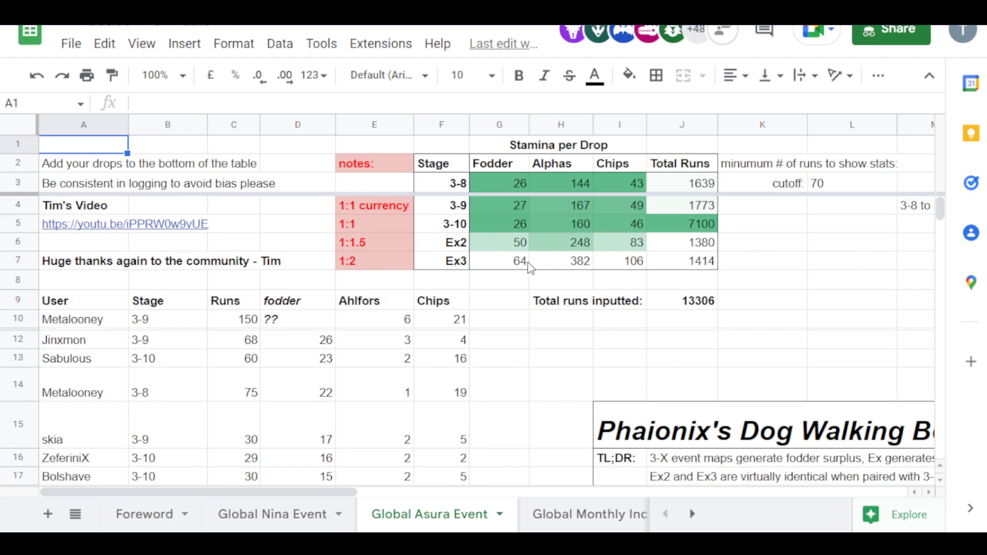
left_click(298, 512)
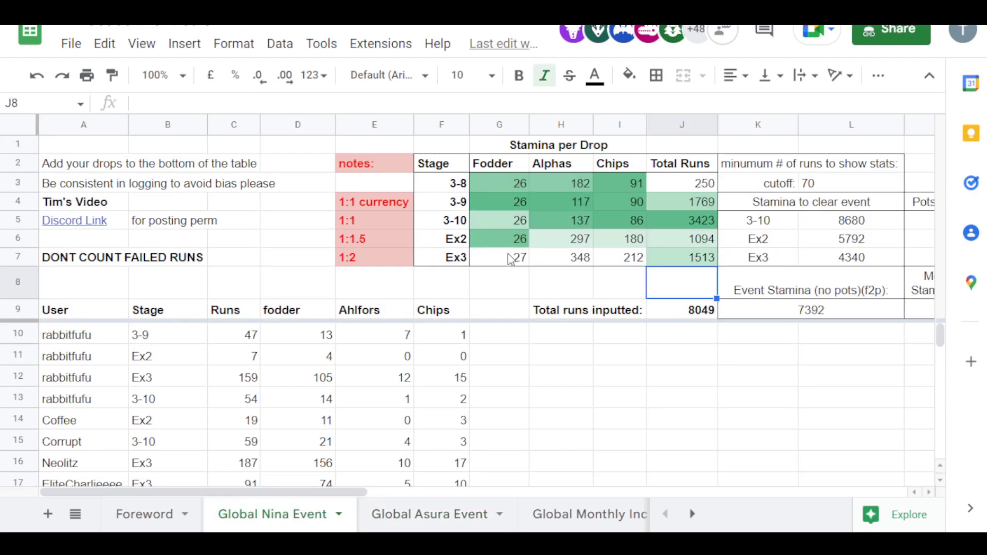
Step: Hide the Global Asura Event sheet, then select Fodder stamina values for stages 3-8 to Ex2
right_click(426, 513)
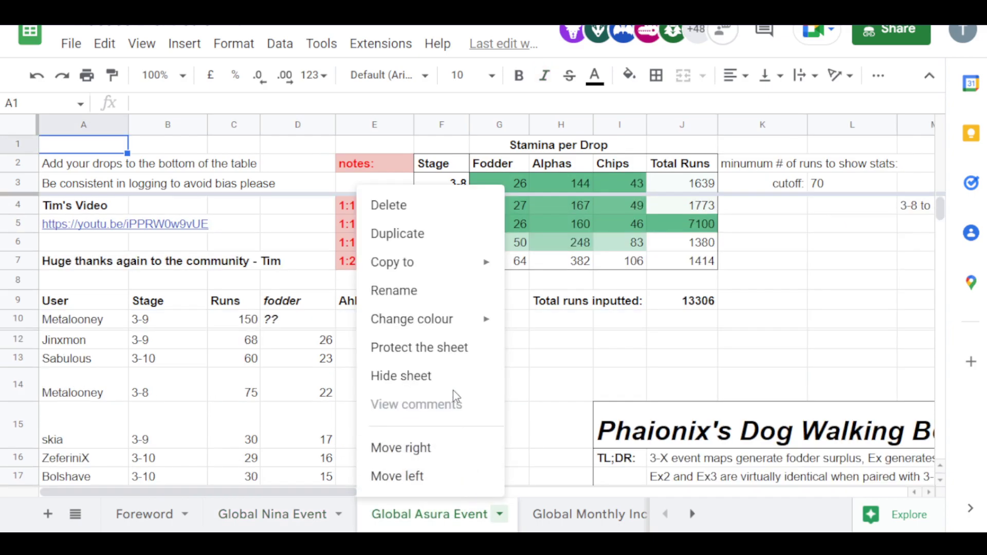
left_click(435, 374)
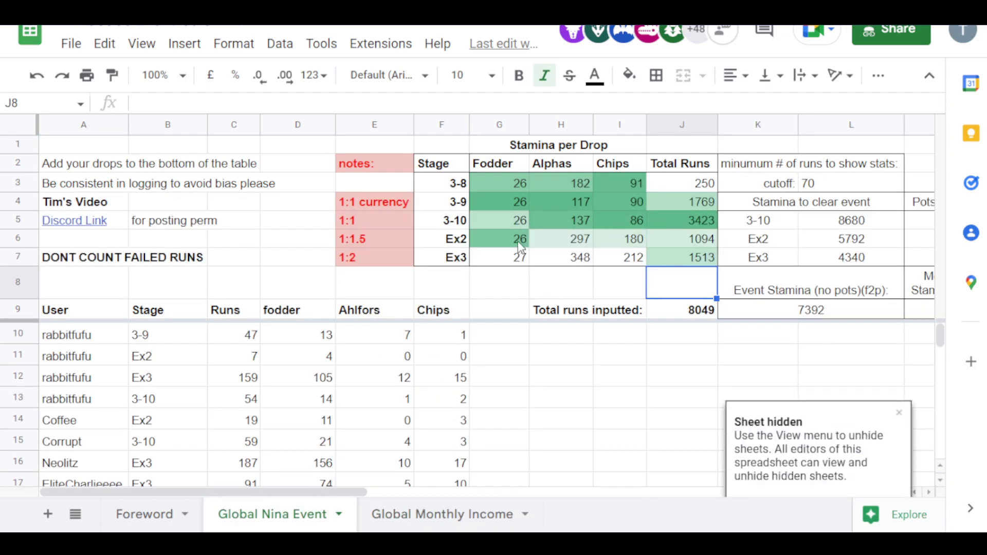
left_click_drag(506, 185, 506, 239)
Step: Review the Alphas stamina values for every stage, including the 3-9 Alphas formula
left_click_drag(583, 184, 574, 261)
left_click(572, 206)
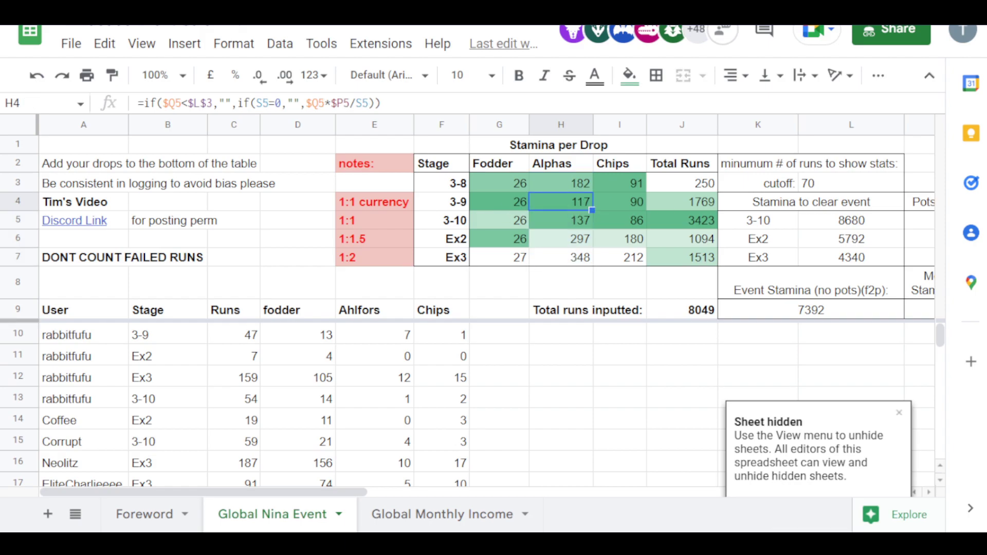
left_click(311, 240)
Step: Examine the Chips stamina values and formulas for stages 3-8 through 3-10
left_click_drag(578, 204, 653, 196)
left_click(643, 202)
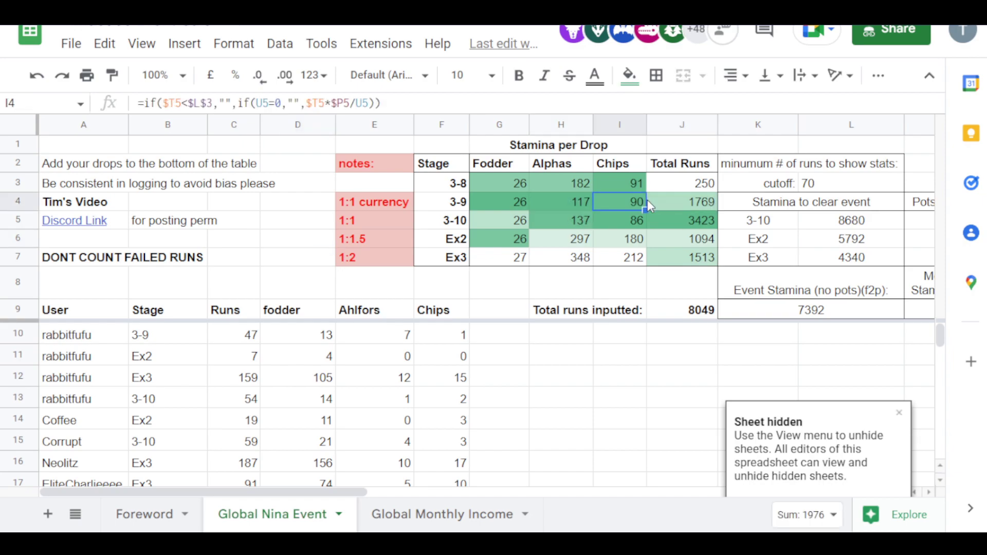
left_click(639, 226)
left_click_drag(635, 189, 636, 220)
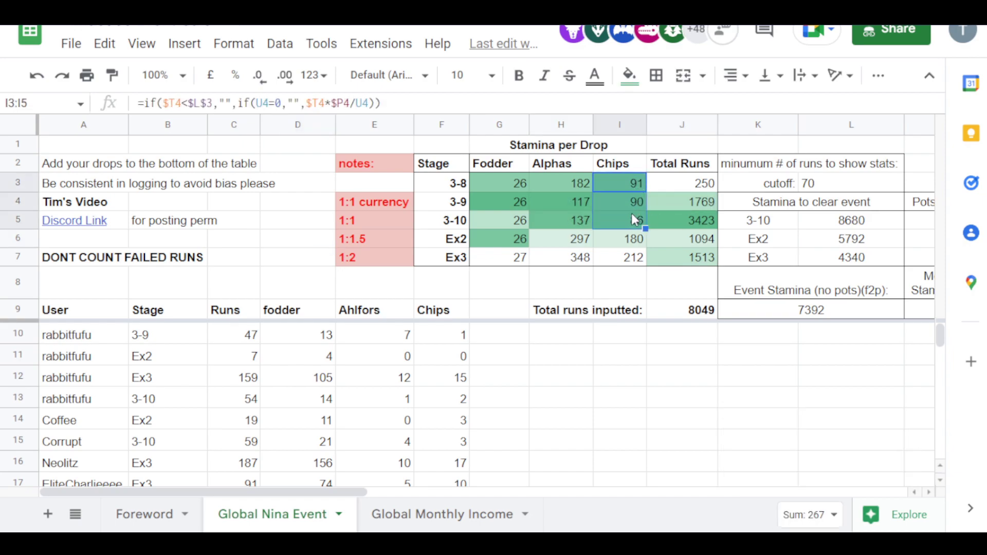
left_click(641, 207)
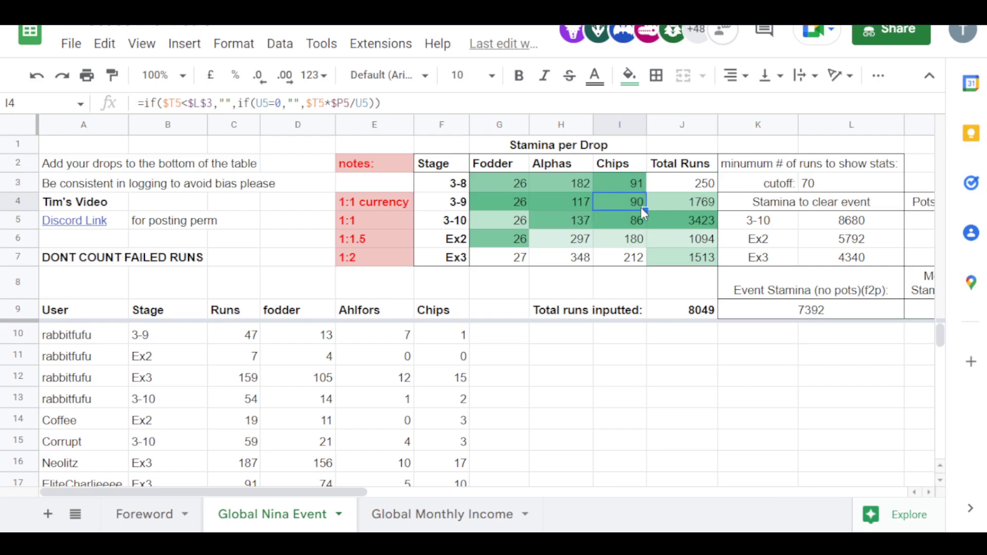
left_click(645, 225)
left_click(638, 203)
Step: Highlight the full 3-9 stage row and the Ex2 stage's drop figures
left_click_drag(436, 210, 707, 202)
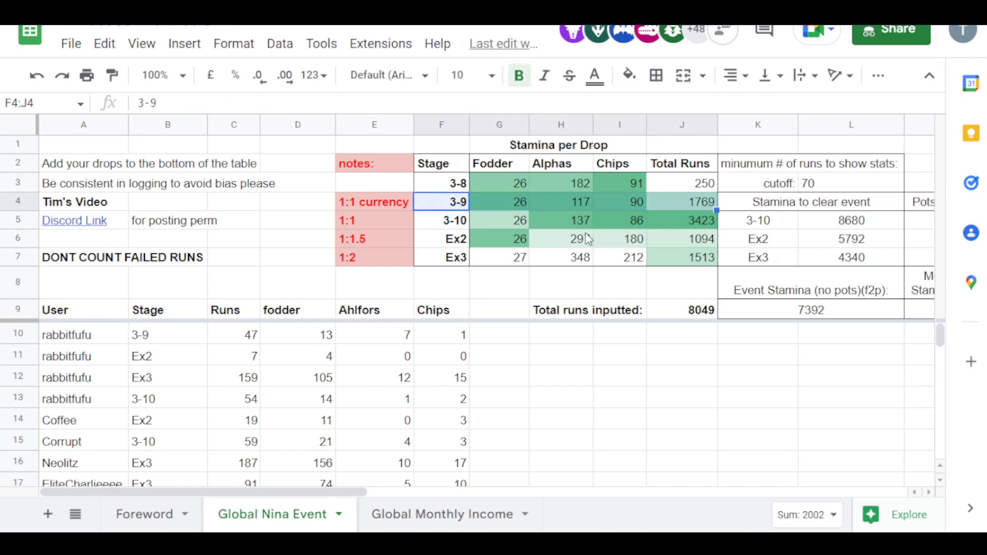
left_click(589, 208)
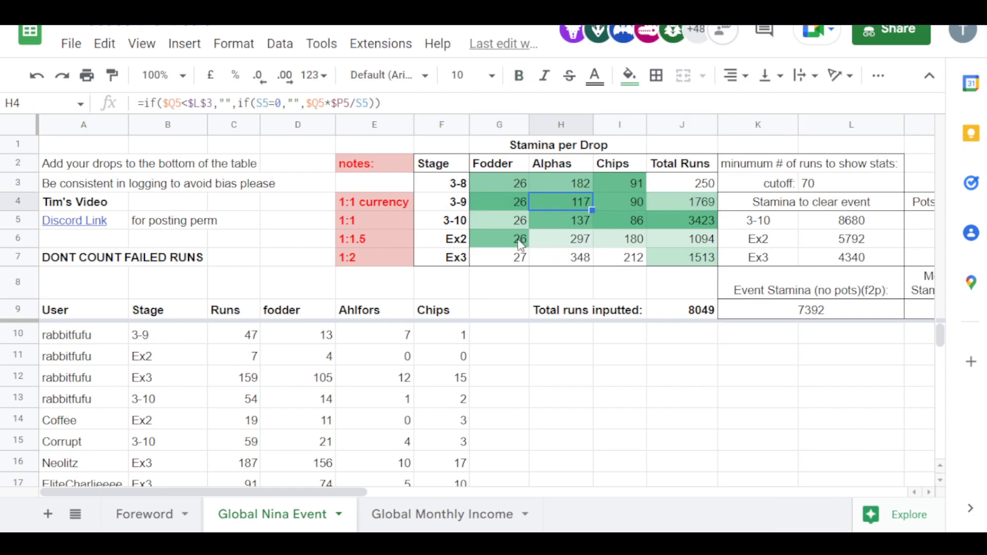
left_click_drag(520, 244, 683, 240)
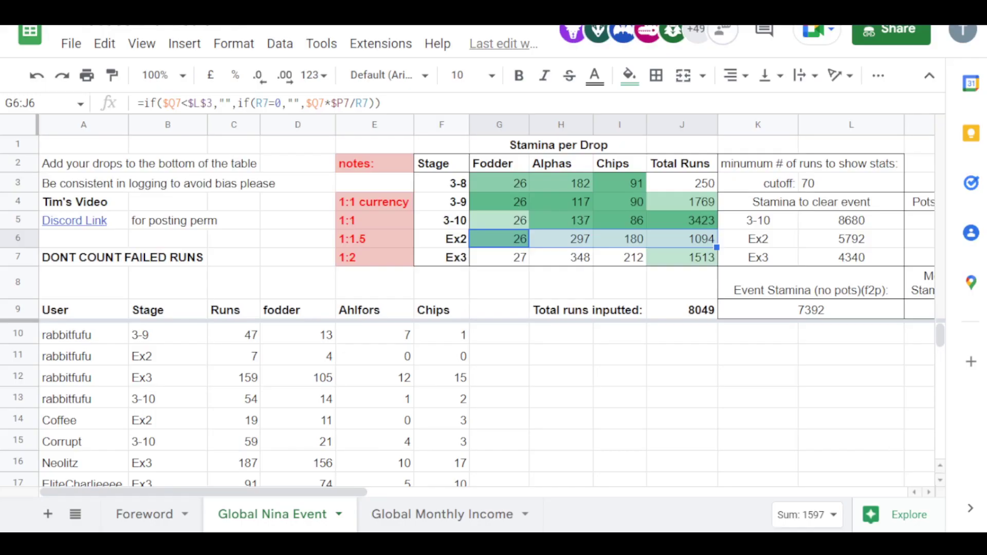
left_click(265, 257)
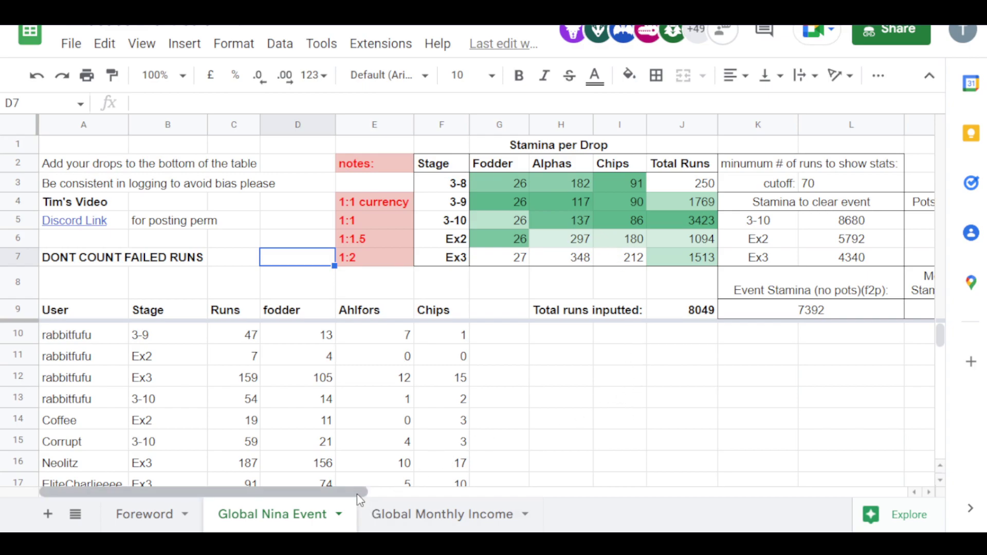
mouse_move(356, 492)
left_mouse_down()
mouse_move(462, 492)
mouse_move(366, 486)
left_mouse_up()
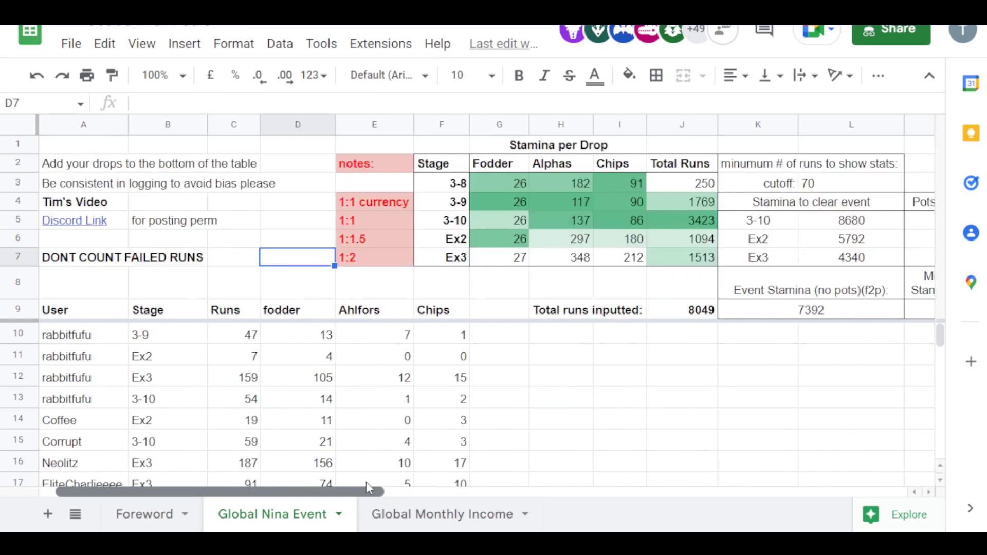
left_click_drag(760, 221, 810, 248)
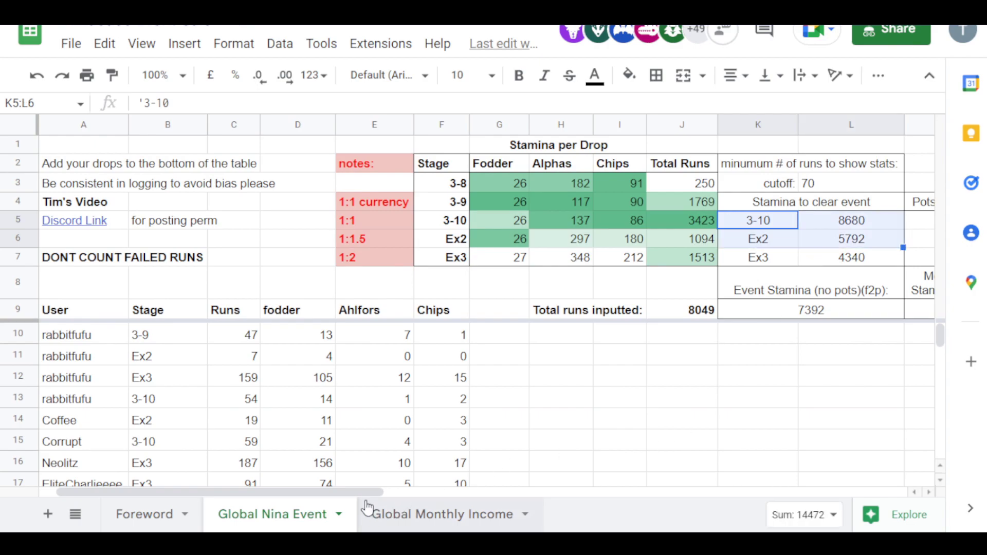
left_click_drag(370, 492, 397, 492)
left_click(753, 221)
left_click_drag(700, 222, 734, 266)
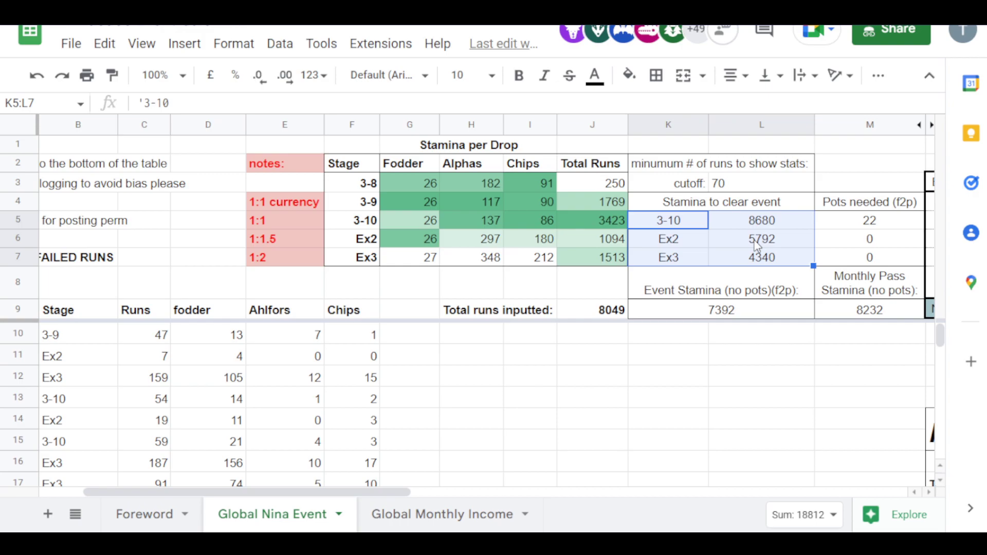
left_click(738, 258)
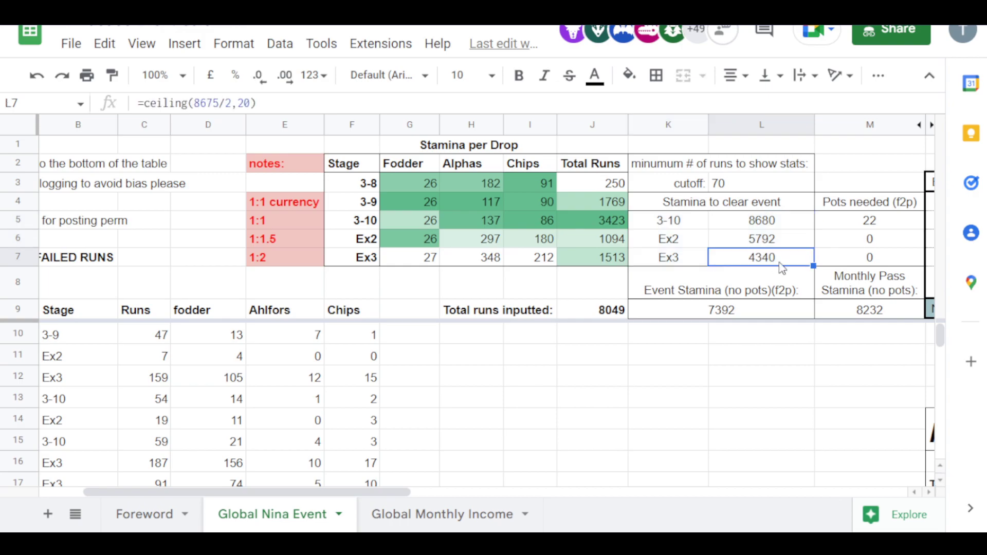
left_click(765, 226)
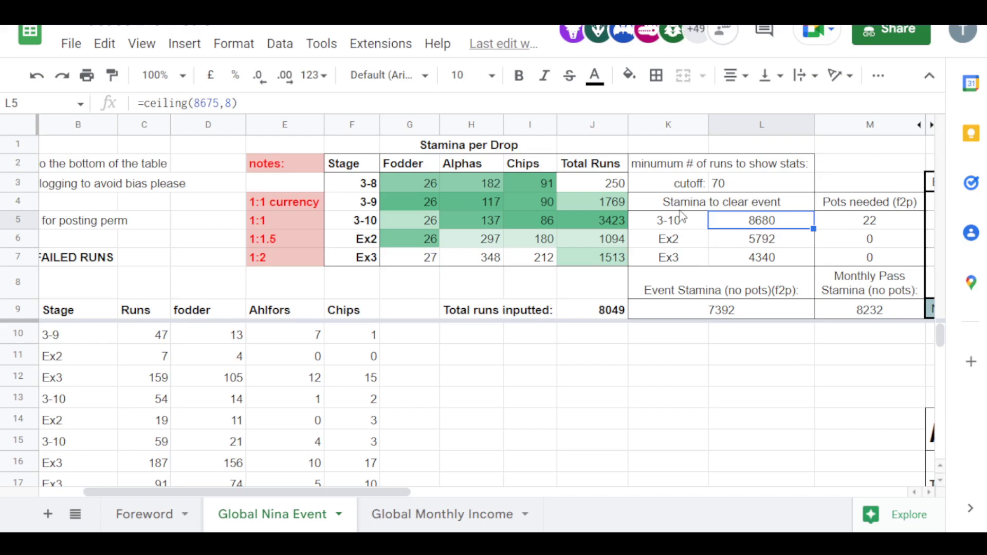
left_click(273, 227)
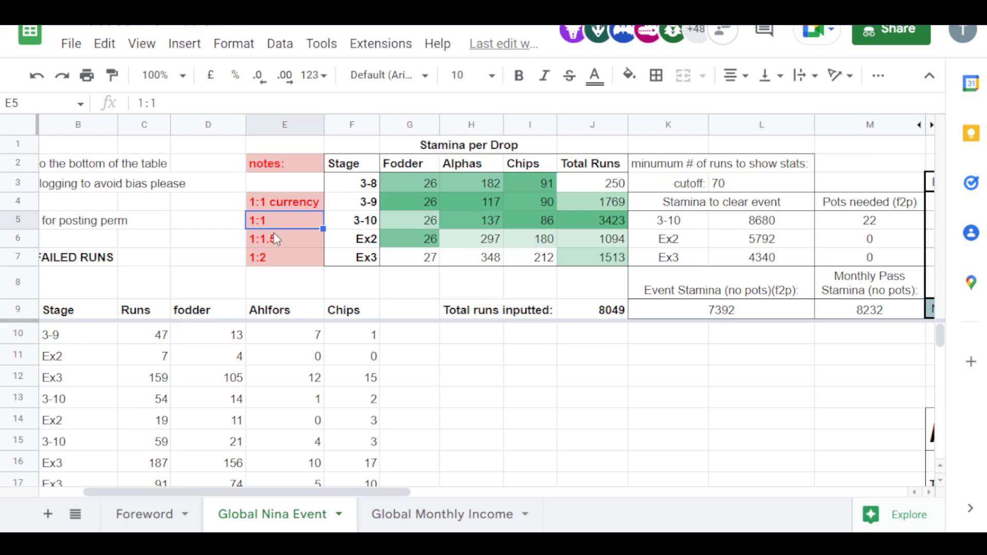
left_click(282, 257)
left_click(282, 219)
left_click(288, 259)
left_click_drag(708, 261, 760, 261)
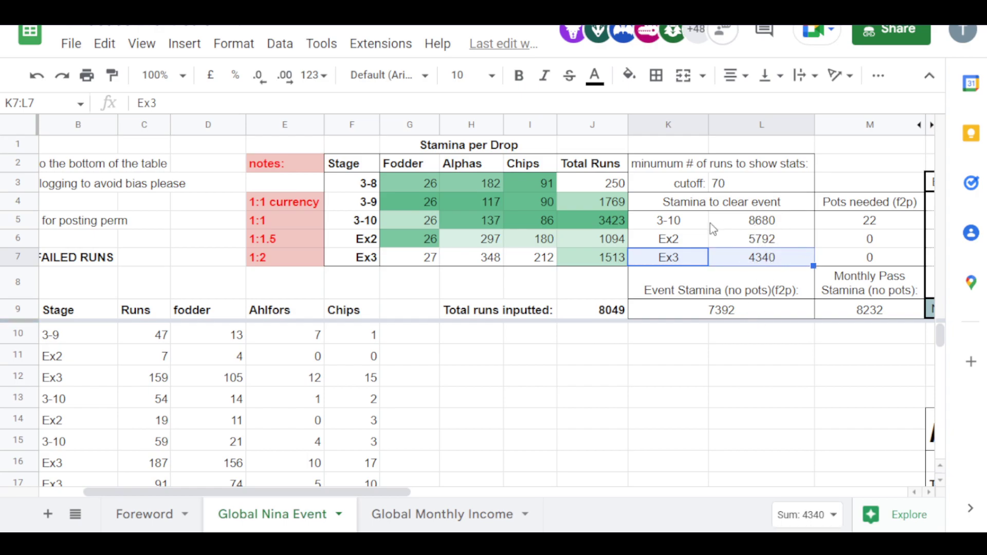
left_click_drag(705, 243, 745, 242)
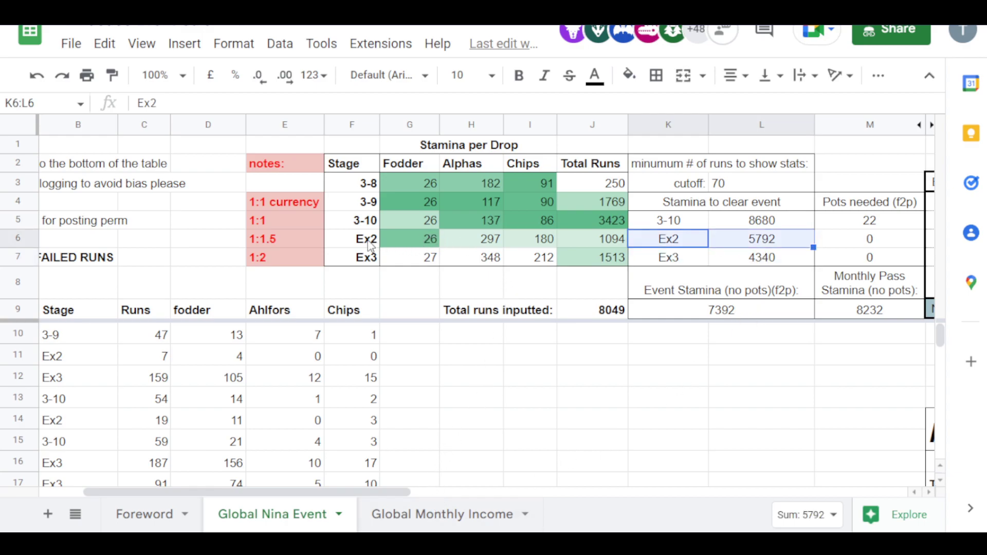
left_click_drag(370, 245, 598, 249)
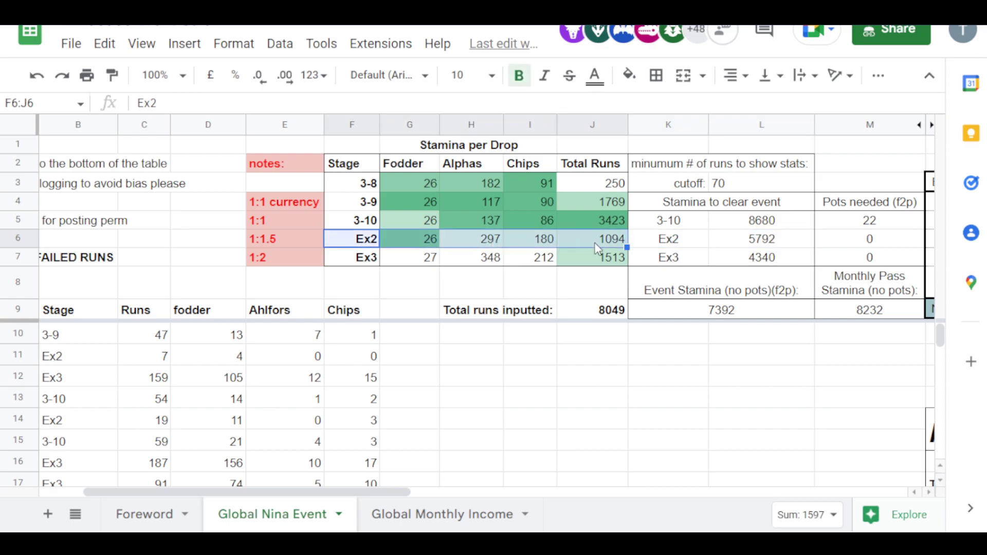
left_click(517, 243)
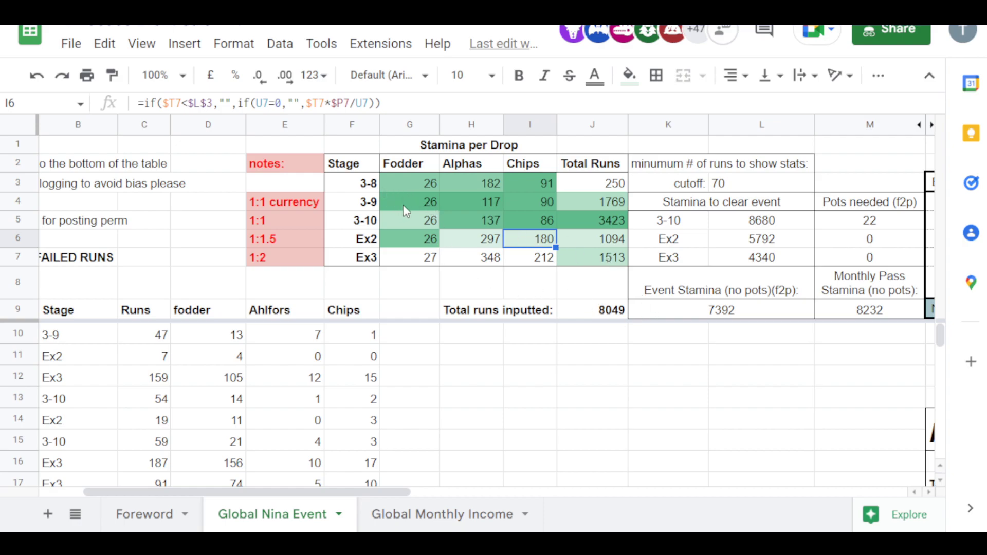
left_click_drag(403, 205, 587, 199)
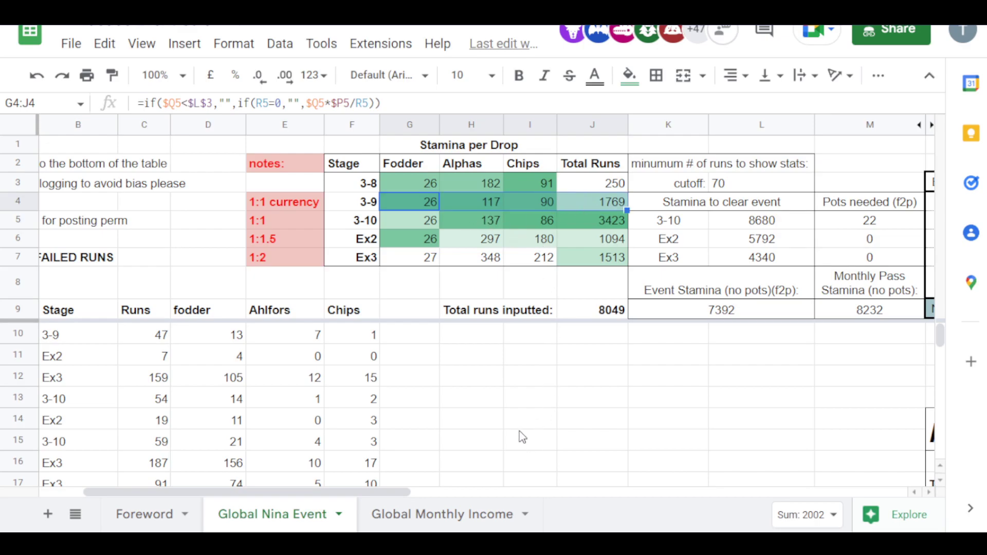
left_click_drag(398, 492, 210, 482)
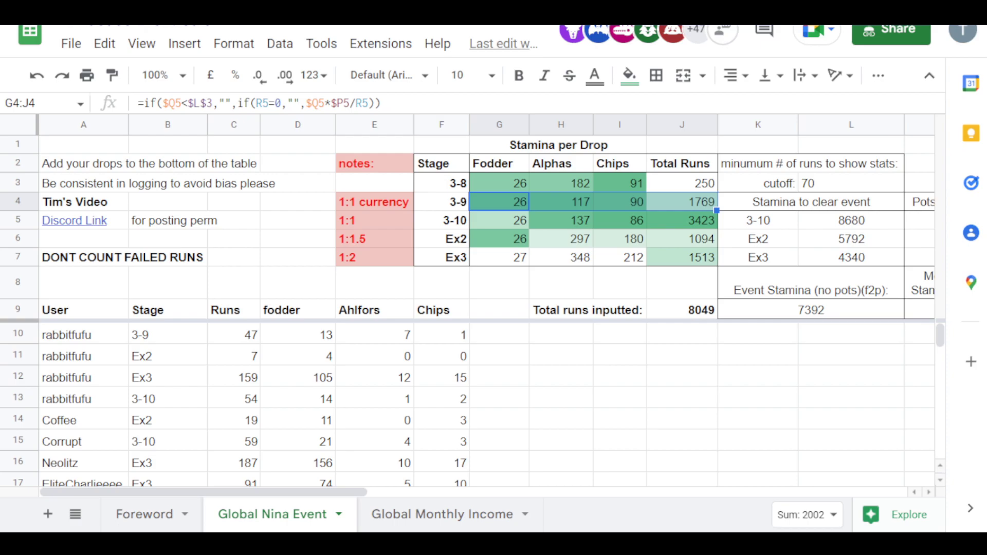
left_click(233, 163)
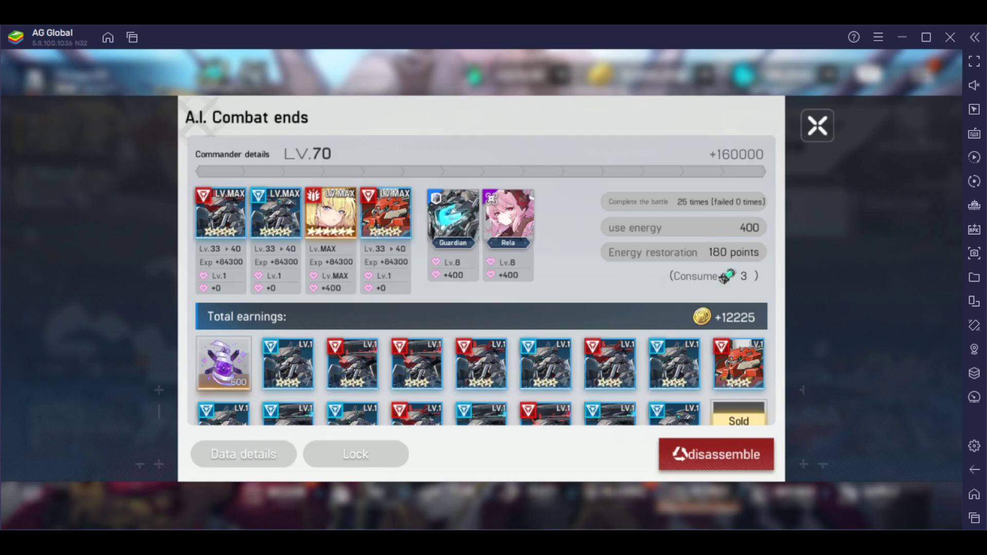
Step: Scroll through the 25-run A.I. Combat results showing dropped units and auto-sold surplus
scroll(577, 353, "down", 2)
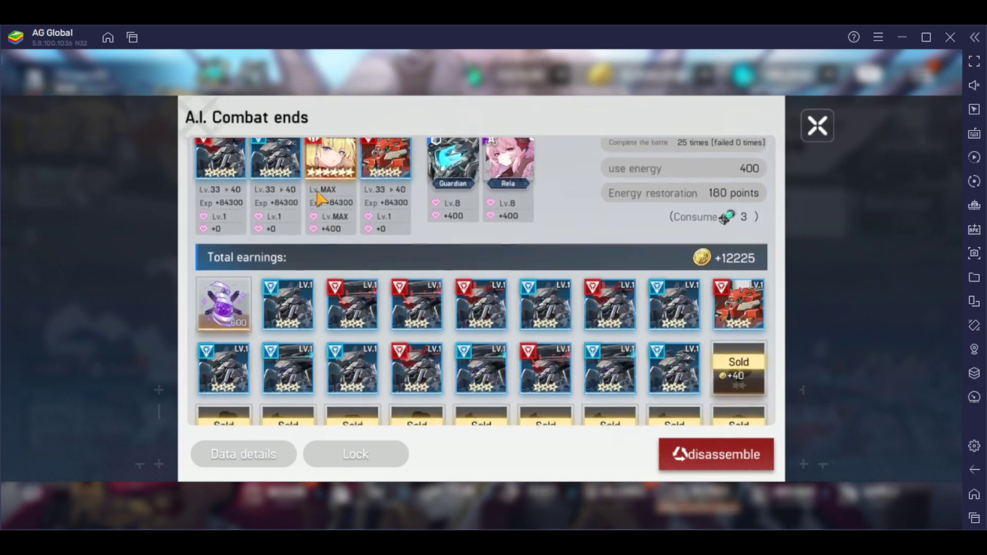
scroll(426, 318, "down", 1)
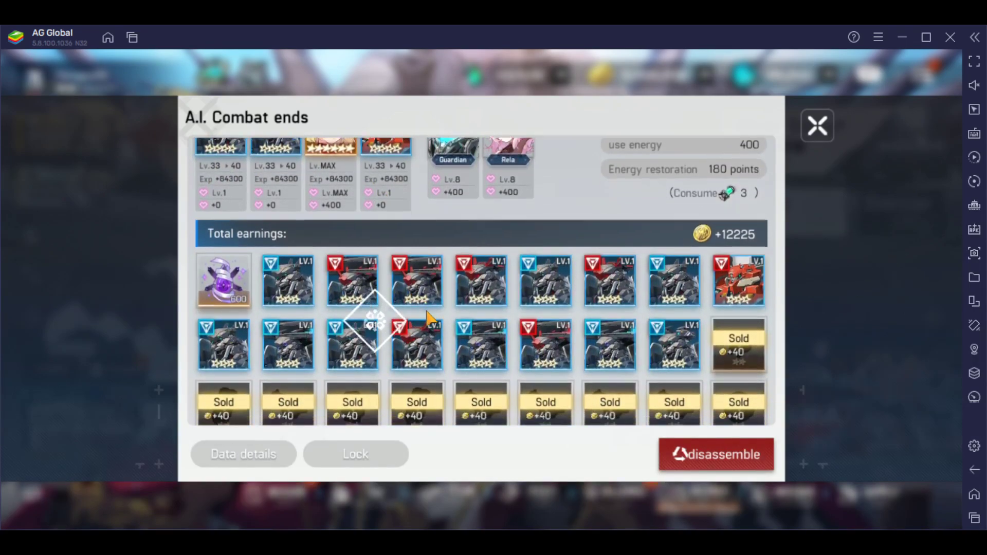
scroll(427, 318, "up", 2)
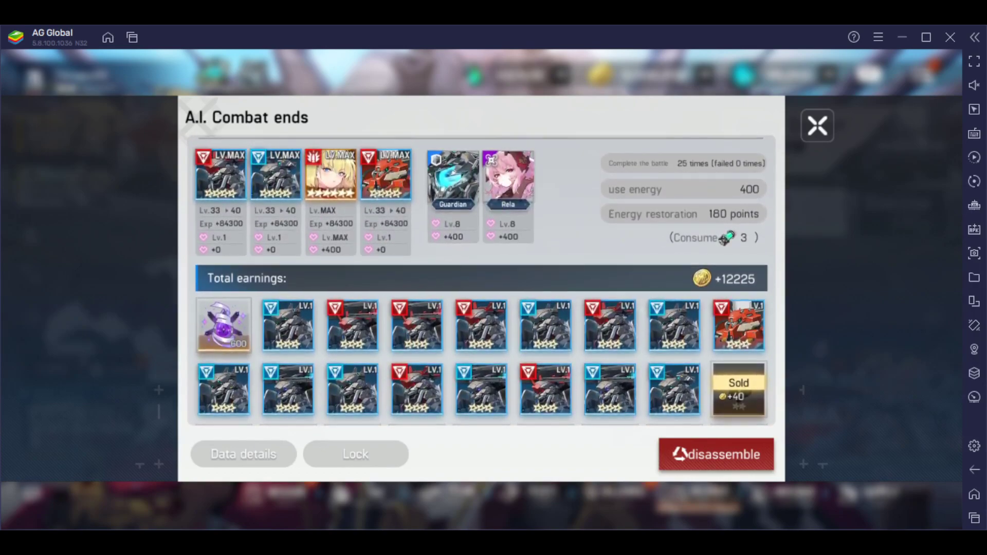